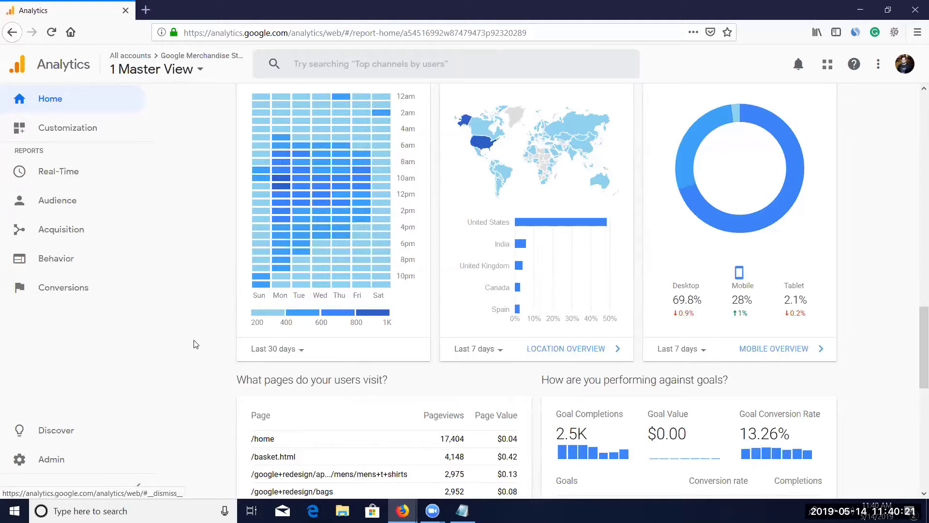
Examine the Home dashboard's users overview, active users card, traffic channel chart and site speed insight
{"action": "scroll", "coordinate": [218, 365], "scroll_direction": "up", "scroll_amount": 6}
{"action": "scroll", "coordinate": [221, 368], "scroll_direction": "up", "scroll_amount": 10}
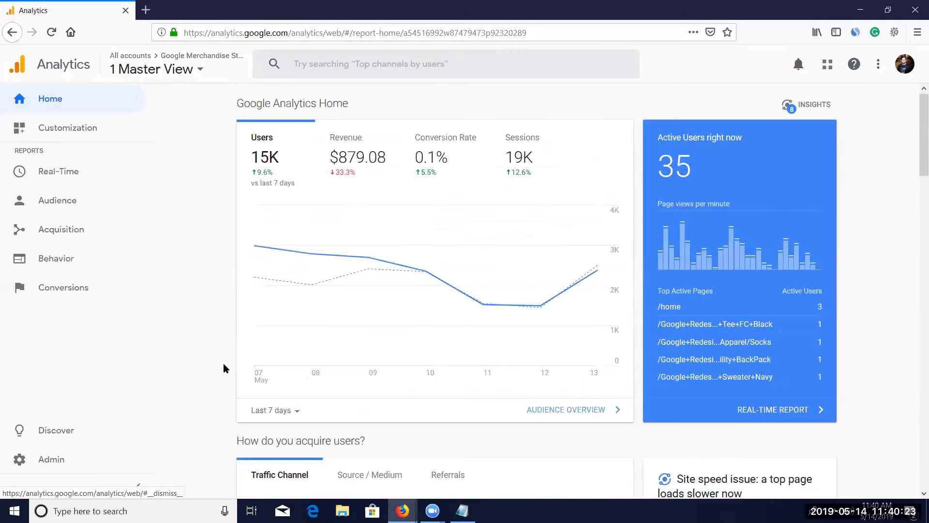
{"action": "scroll", "coordinate": [452, 338], "scroll_direction": "down", "scroll_amount": 4}
{"action": "scroll", "coordinate": [452, 338], "scroll_direction": "up", "scroll_amount": 4}
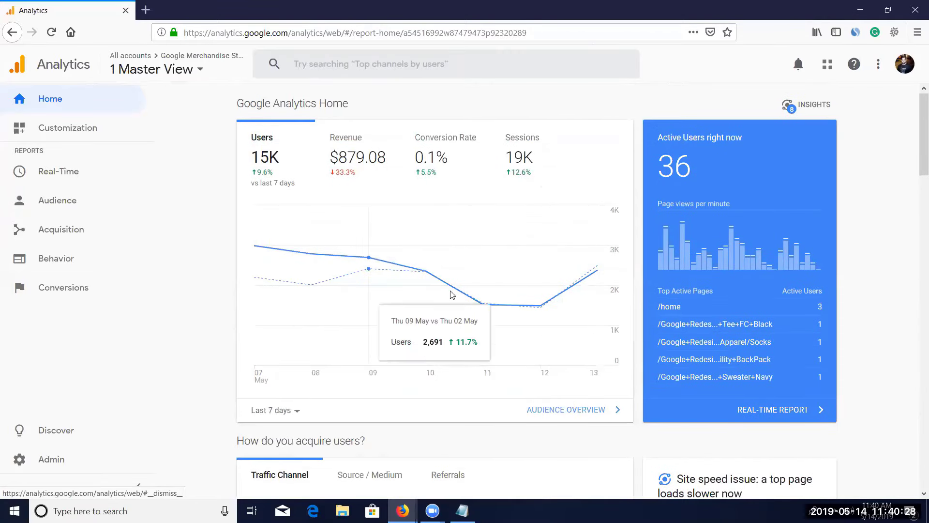
{"action": "scroll", "coordinate": [438, 309], "scroll_direction": "down", "scroll_amount": 4}
{"action": "scroll", "coordinate": [665, 378], "scroll_direction": "down", "scroll_amount": 6}
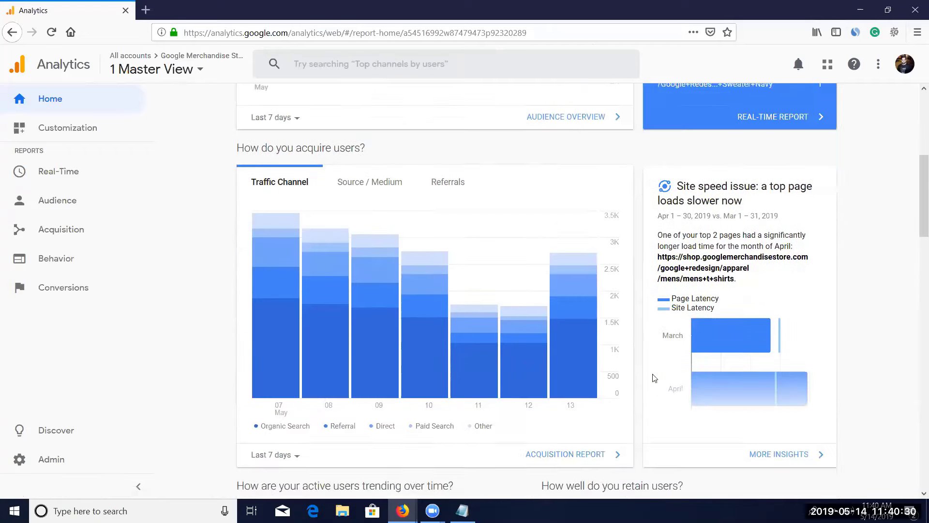
{"action": "scroll", "coordinate": [667, 383], "scroll_direction": "up", "scroll_amount": 4}
{"action": "scroll", "coordinate": [667, 383], "scroll_direction": "up", "scroll_amount": 6}
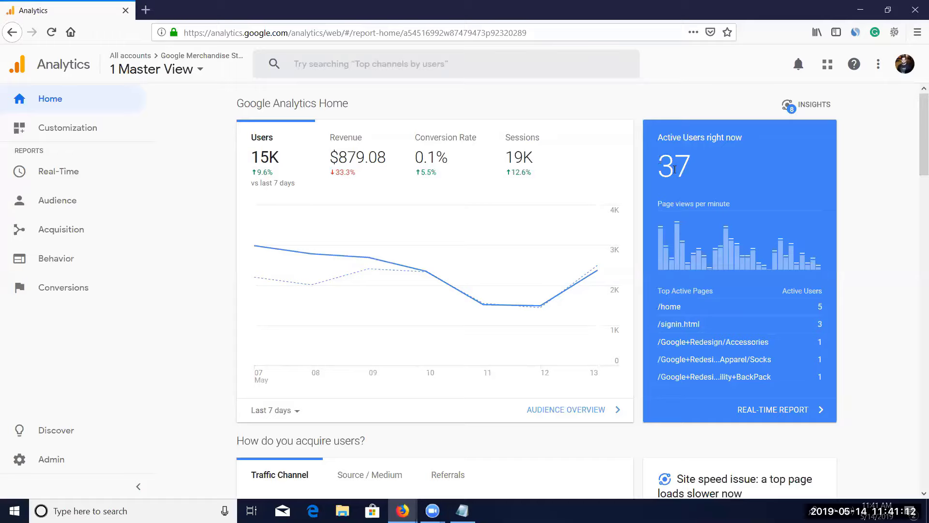
Highlight the active users count on the real-time card and clear the highlight
{"action": "mouse_move", "coordinate": [659, 164]}
{"action": "left_mouse_down"}
{"action": "mouse_move", "coordinate": [681, 174]}
{"action": "mouse_move", "coordinate": [658, 165]}
{"action": "left_mouse_up"}
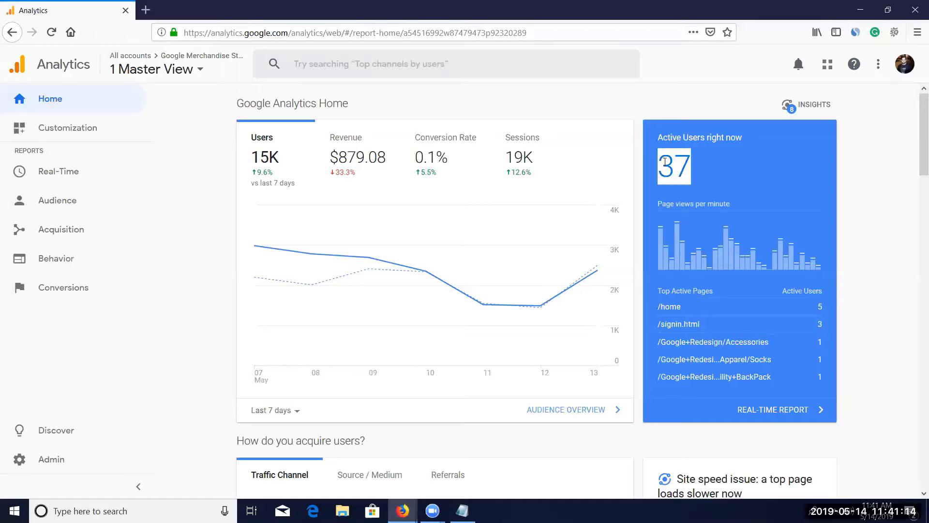
{"action": "left_click", "coordinate": [682, 171]}
{"action": "double_click", "coordinate": [682, 172]}
{"action": "left_click", "coordinate": [685, 174]}
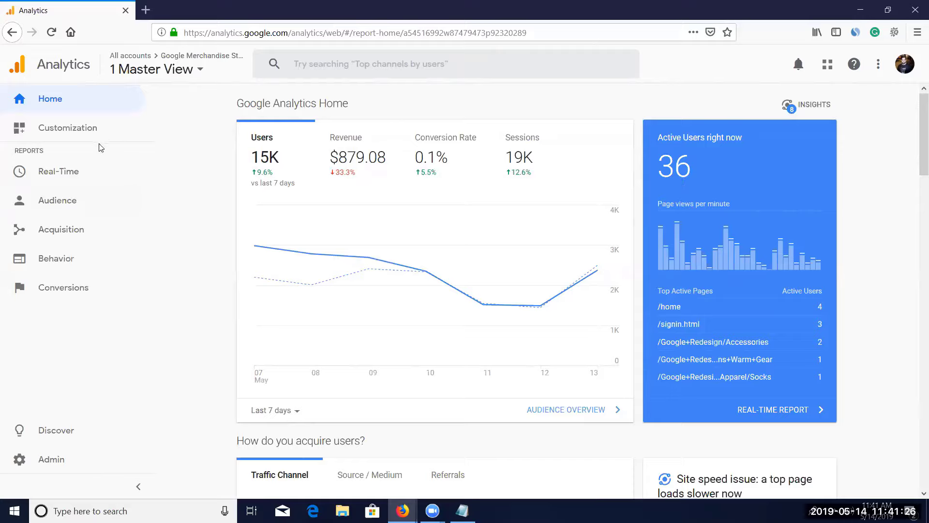
Switch from the demo account to the other account's livethemarket property, opening its Master View
{"action": "left_click", "coordinate": [195, 70]}
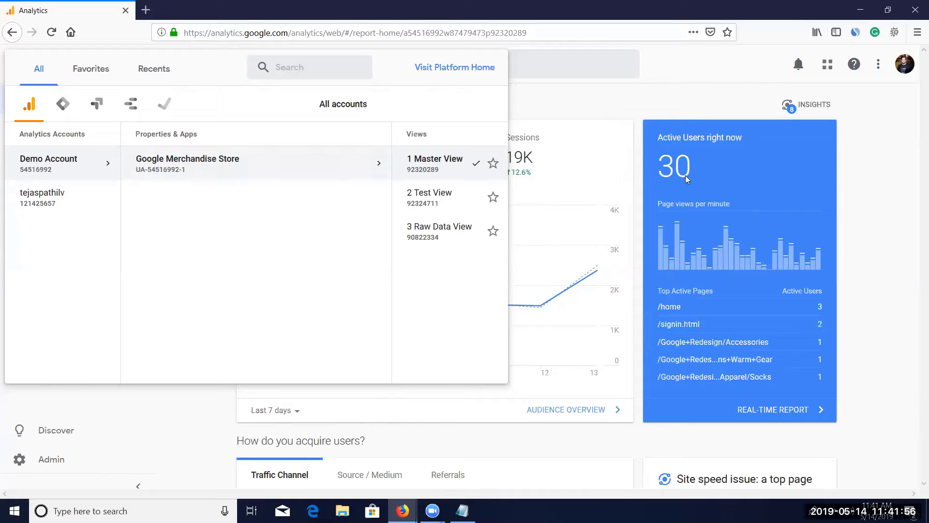
{"action": "left_click", "coordinate": [63, 203]}
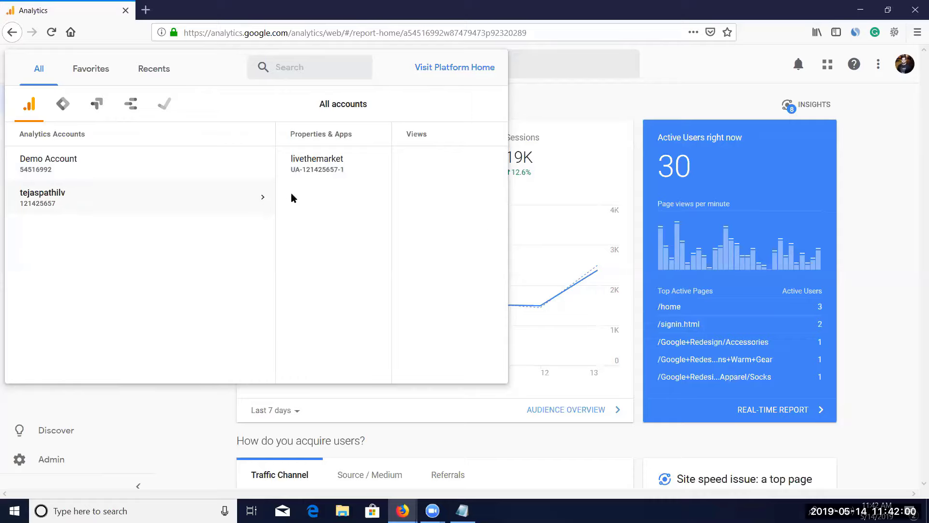
{"action": "left_click", "coordinate": [138, 169]}
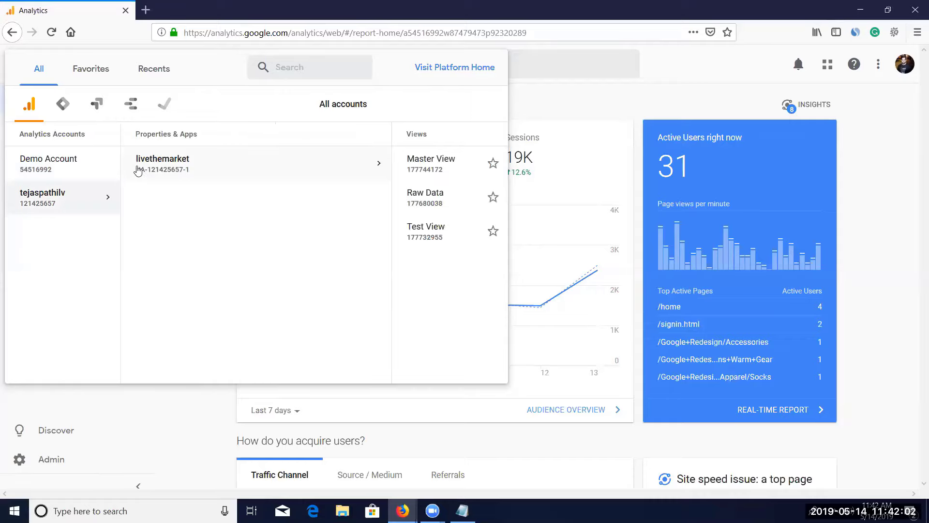
{"action": "left_click", "coordinate": [274, 169]}
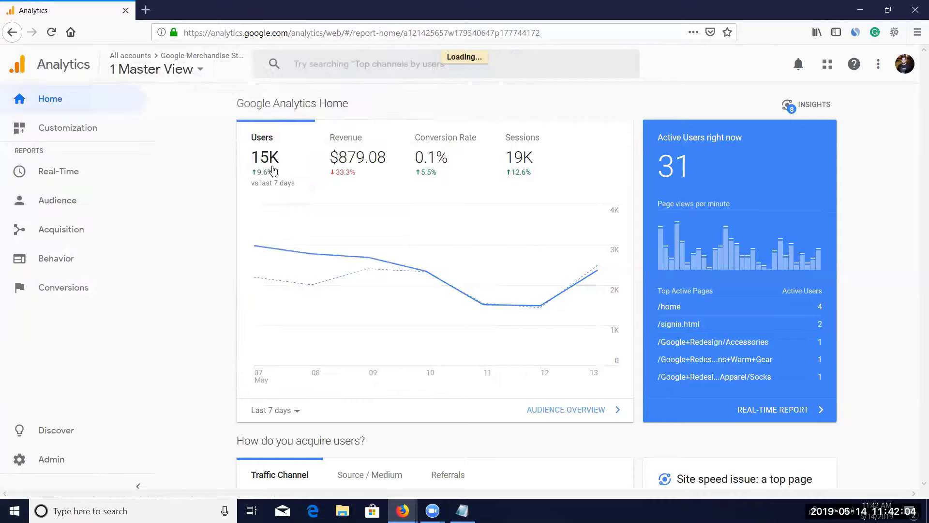
{"action": "mouse_move", "coordinate": [516, 226]}
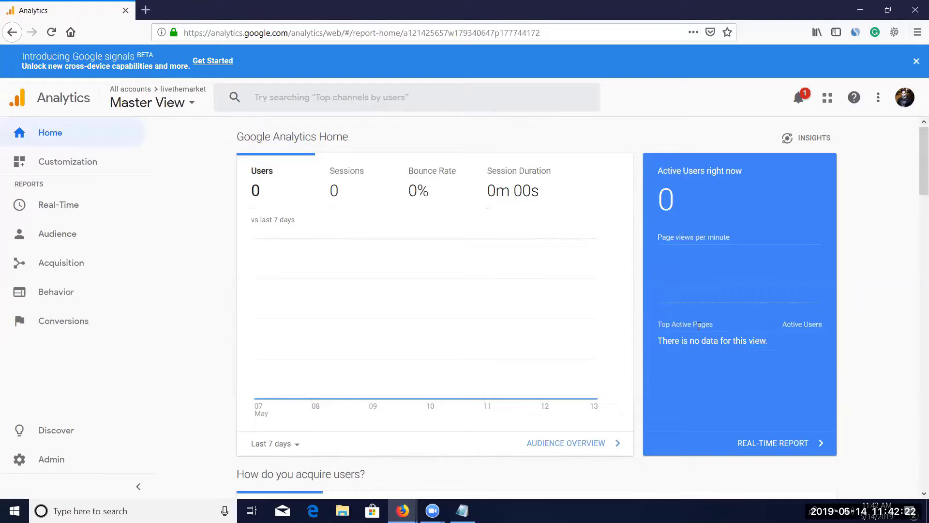
Start item 8 at the end of the Notepad topic list and return to Google Analytics in Firefox
{"action": "key", "text": "alt+Tab"}
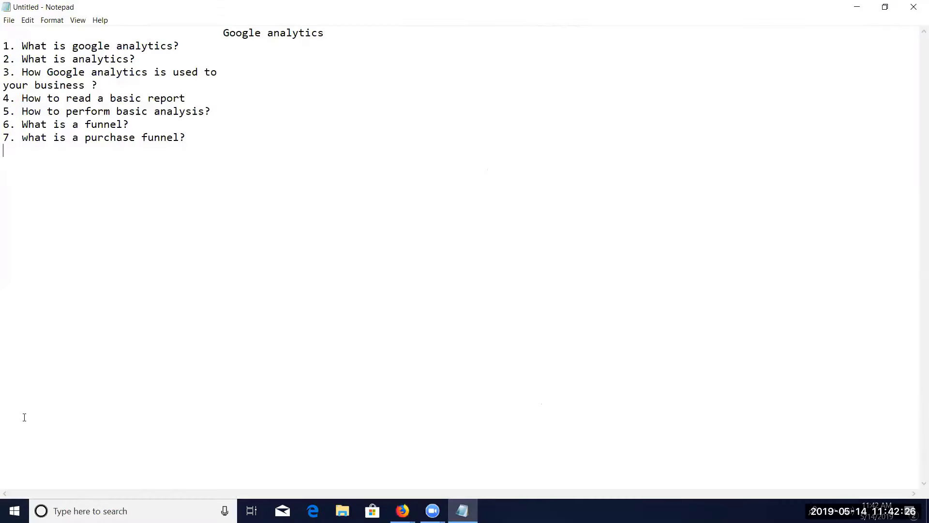
{"action": "type", "text": "8."}
{"action": "key", "text": "alt+Tab"}
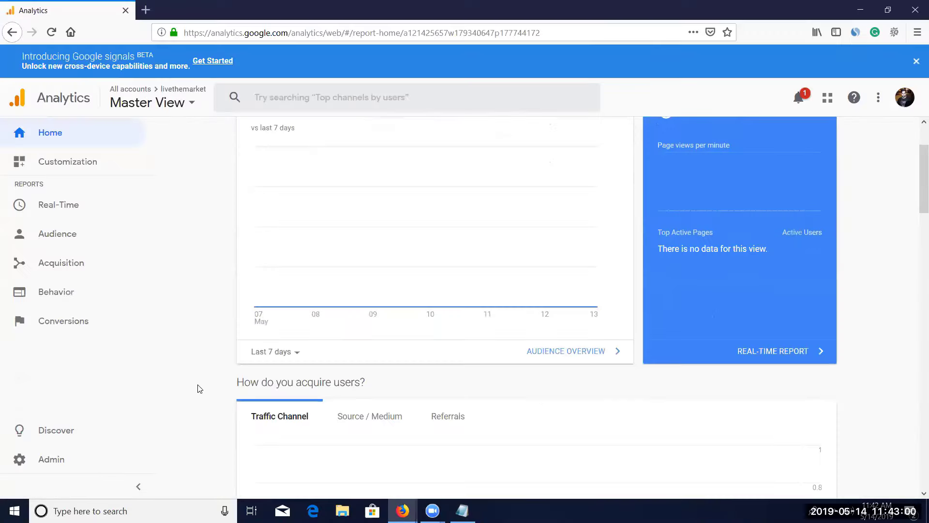
Examine the user overview and acquisition sections on the livethemarket Home dashboard
{"action": "scroll", "coordinate": [199, 386], "scroll_direction": "down", "scroll_amount": 4}
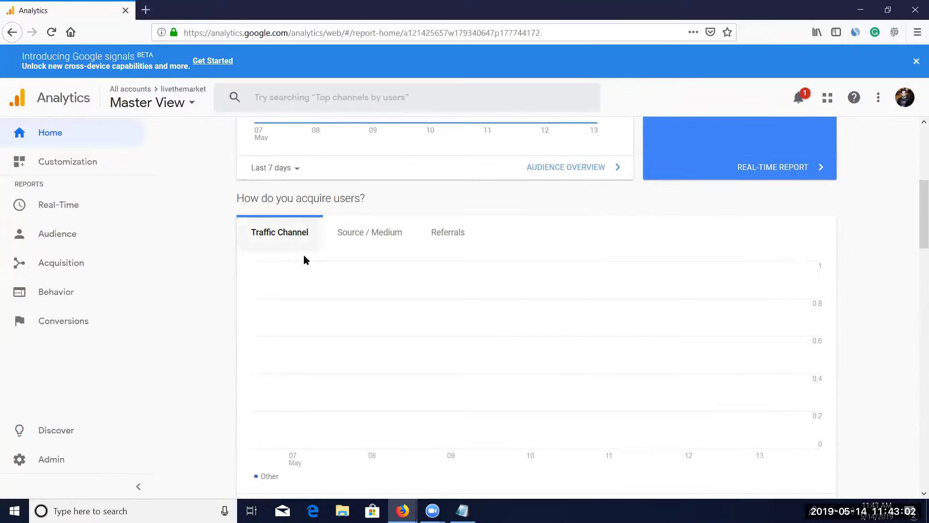
{"action": "scroll", "coordinate": [311, 386], "scroll_direction": "down", "scroll_amount": 3}
{"action": "scroll", "coordinate": [290, 363], "scroll_direction": "up", "scroll_amount": 8}
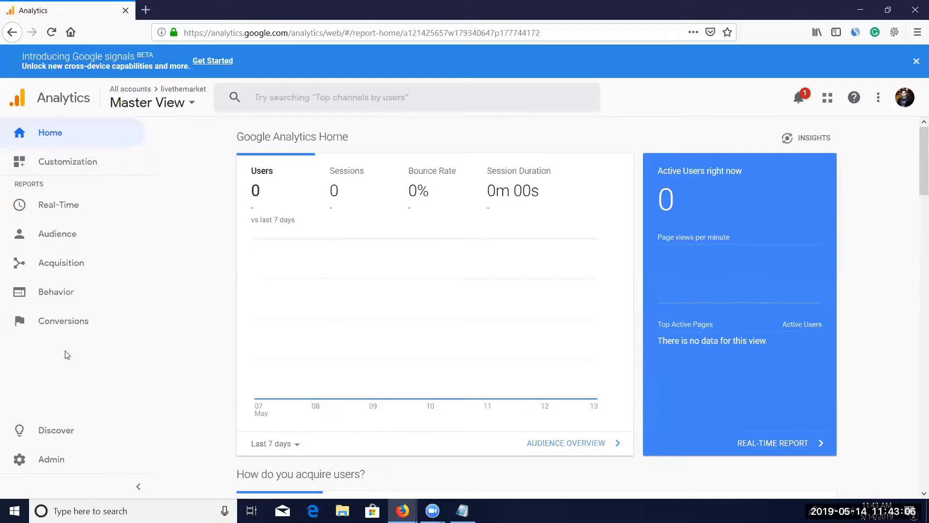
Switch to the Demo Account's Google Merchandise Store property, opening 1 Master View
{"action": "left_click", "coordinate": [196, 103]}
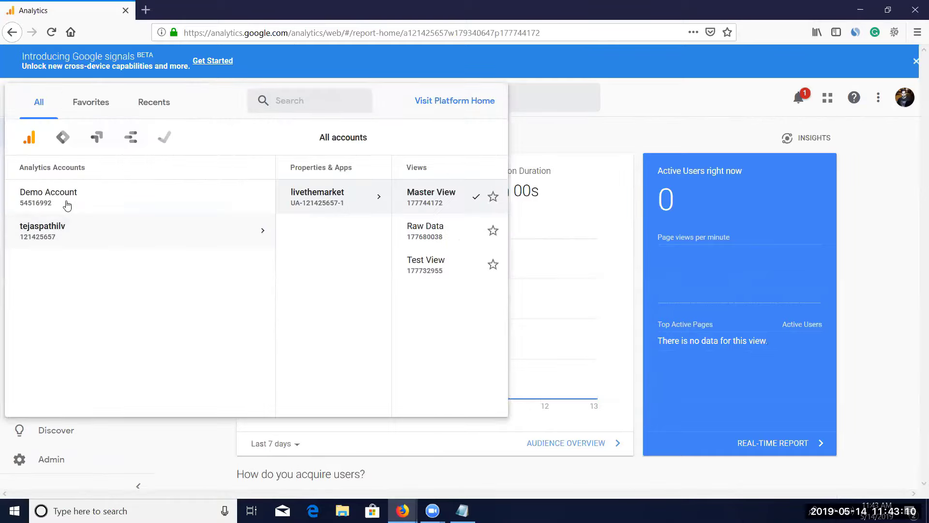
{"action": "left_click", "coordinate": [66, 204]}
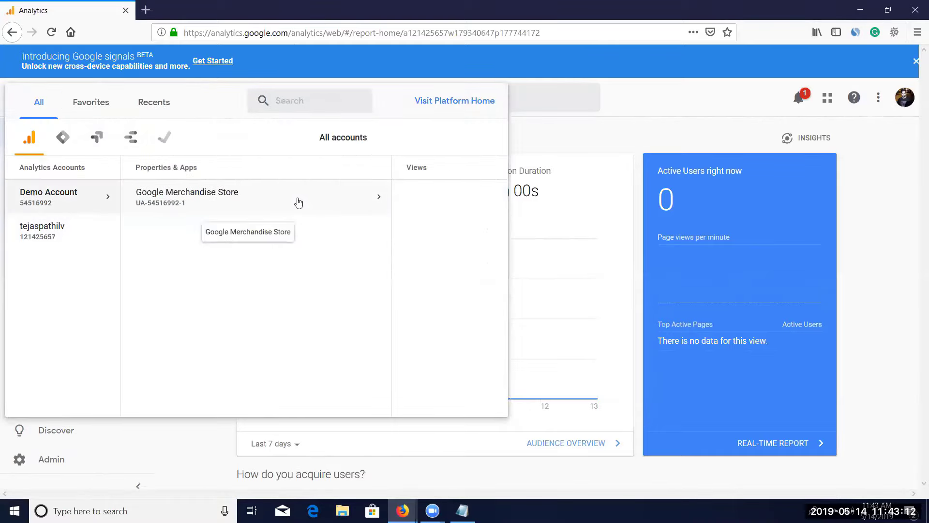
{"action": "left_click", "coordinate": [298, 202]}
{"action": "left_click", "coordinate": [332, 201]}
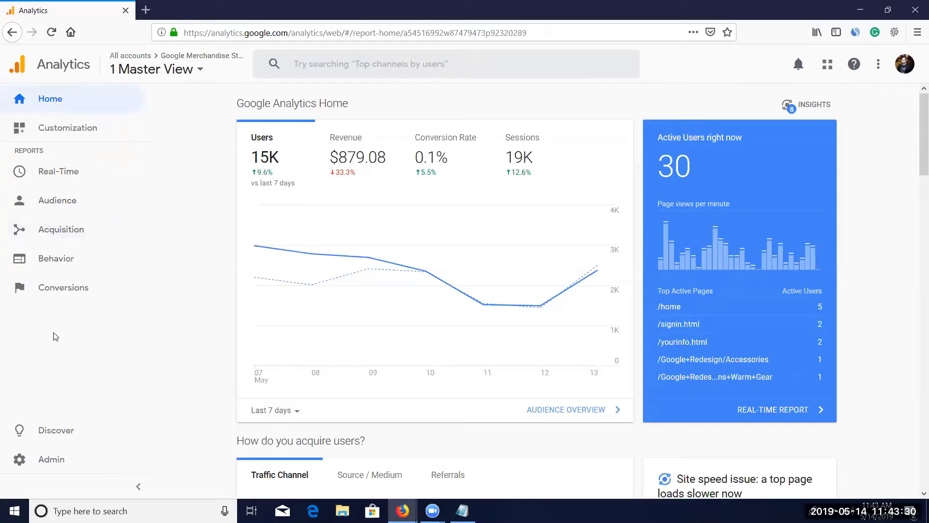
Examine the Google Merchandise Store's users trend, traffic channels, active users and weekly user retention cards
{"action": "mouse_move", "coordinate": [257, 262]}
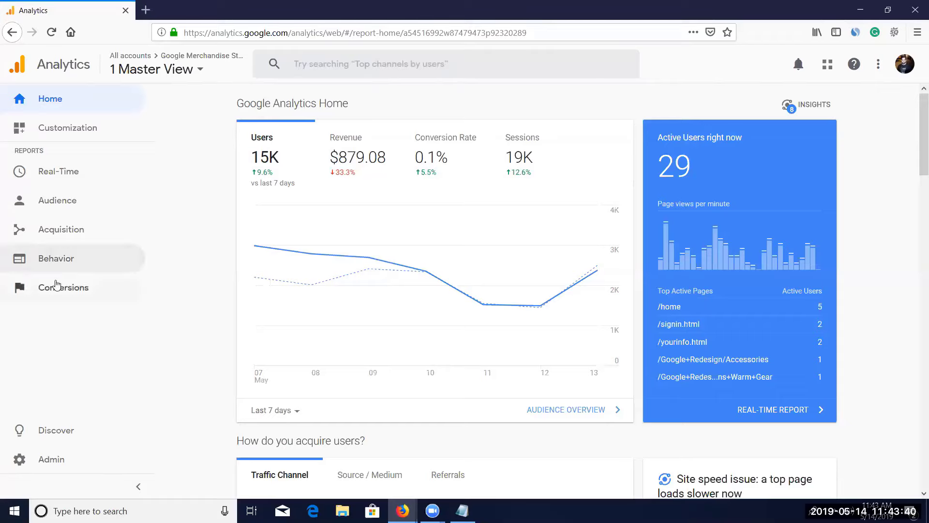
{"action": "scroll", "coordinate": [484, 401], "scroll_direction": "down", "scroll_amount": 5}
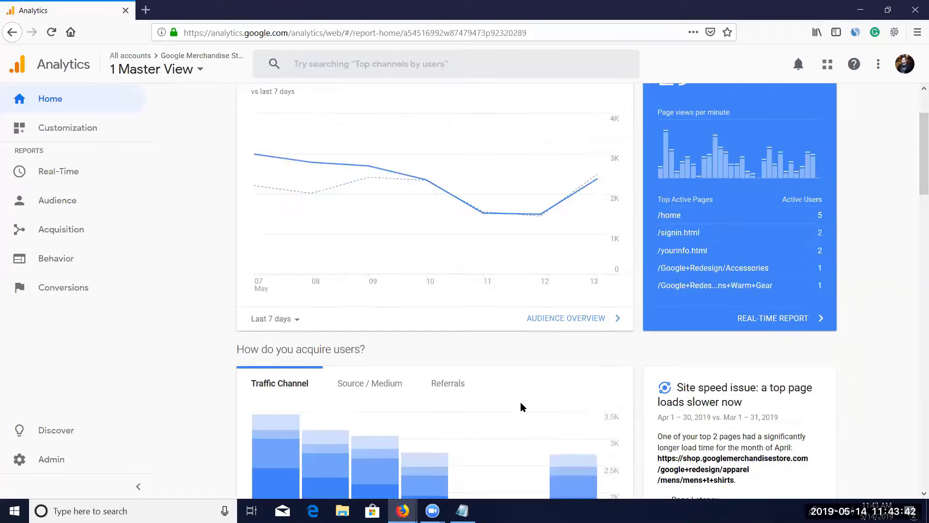
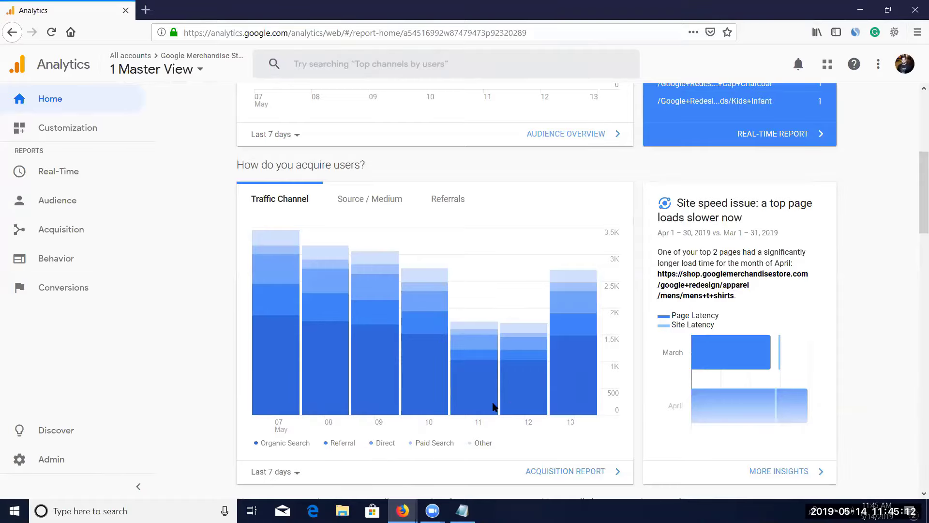
{"action": "scroll", "coordinate": [503, 398], "scroll_direction": "down", "scroll_amount": 4}
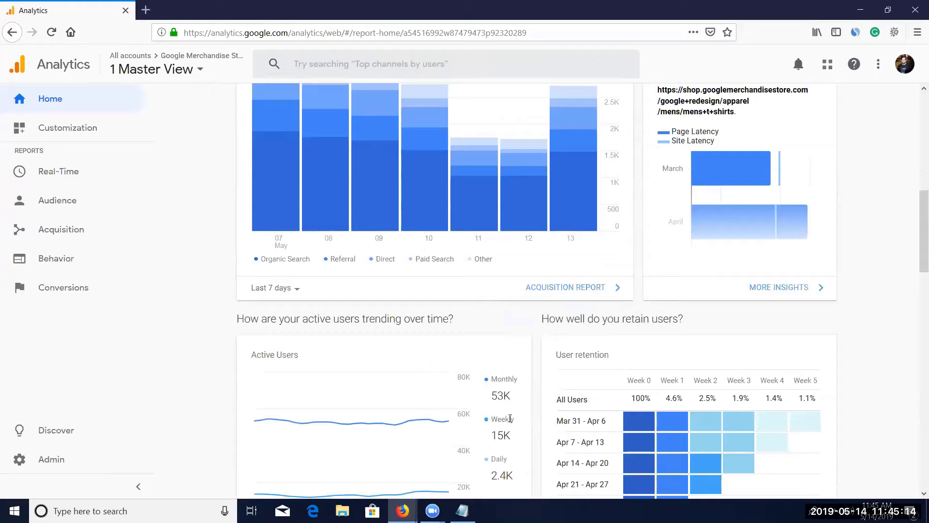
{"action": "scroll", "coordinate": [498, 421], "scroll_direction": "down", "scroll_amount": 4}
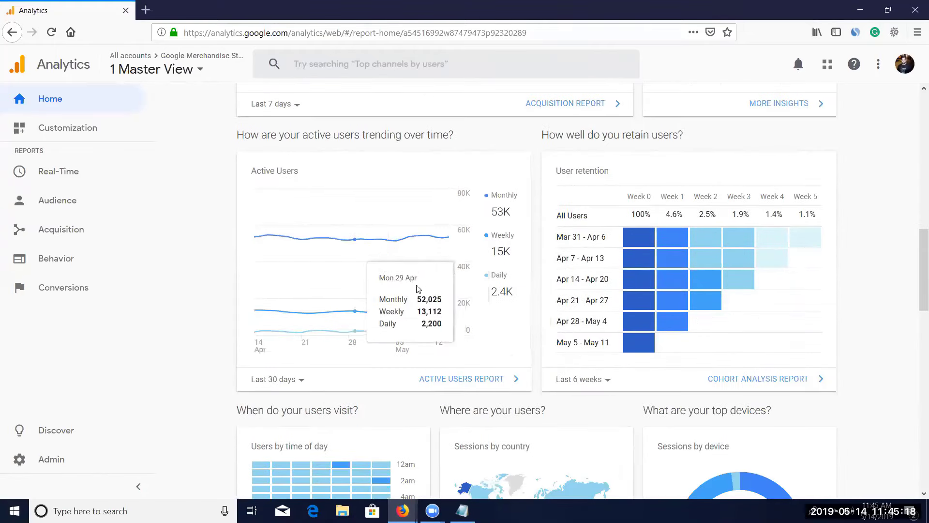
{"action": "scroll", "coordinate": [594, 321], "scroll_direction": "down", "scroll_amount": 2}
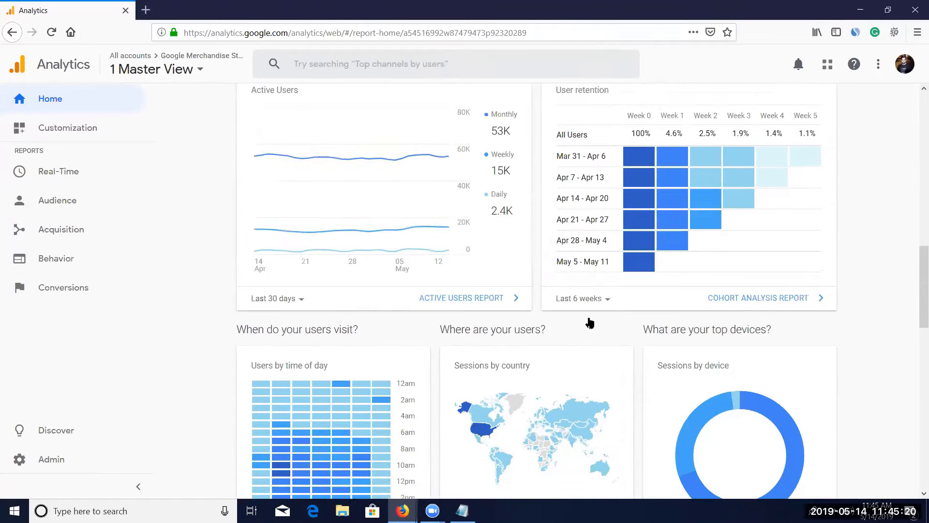
{"action": "scroll", "coordinate": [629, 327], "scroll_direction": "up", "scroll_amount": 2}
{"action": "mouse_move", "coordinate": [677, 324]}
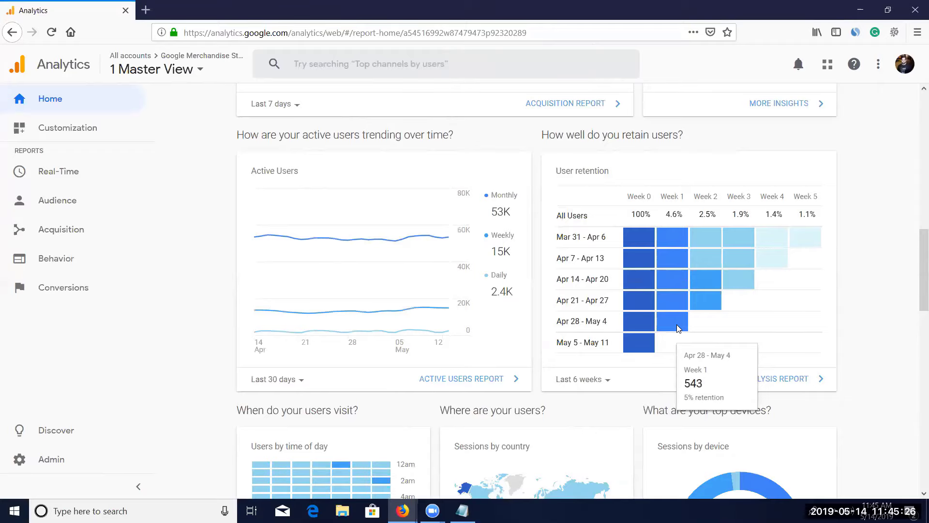
Examine the users by time of day, sessions by country and sessions by device cards, highlighting the word Sessions
{"action": "scroll", "coordinate": [527, 378], "scroll_direction": "down", "scroll_amount": 2}
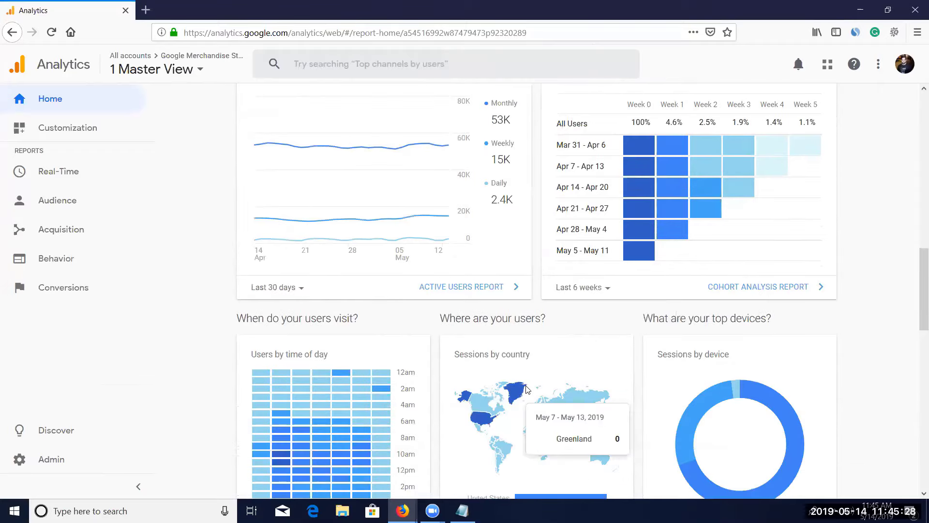
{"action": "scroll", "coordinate": [527, 389], "scroll_direction": "down", "scroll_amount": 2}
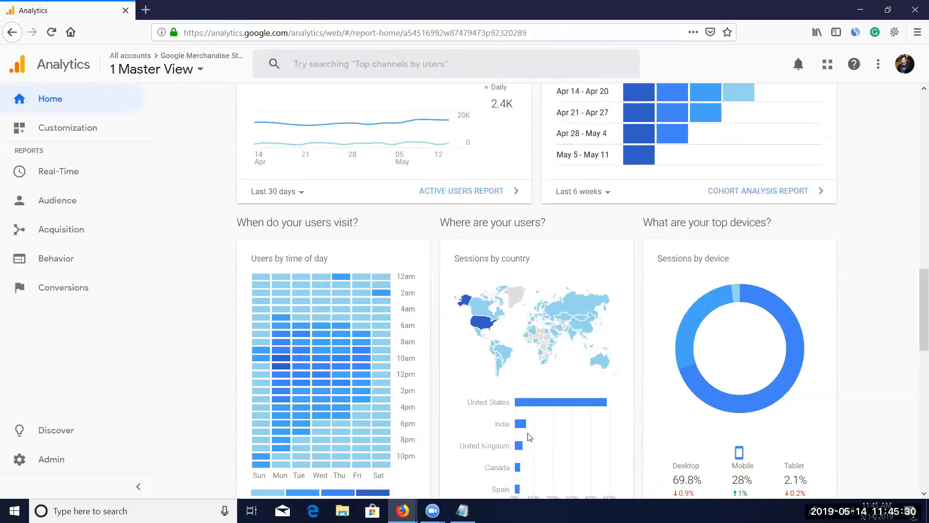
{"action": "scroll", "coordinate": [529, 436], "scroll_direction": "down", "scroll_amount": 2}
{"action": "mouse_move", "coordinate": [284, 295]}
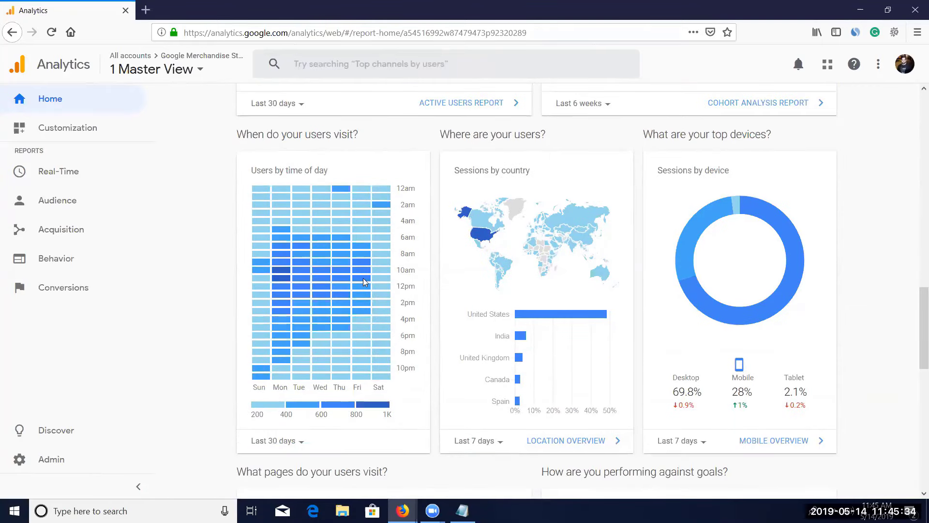
{"action": "mouse_move", "coordinate": [341, 218]}
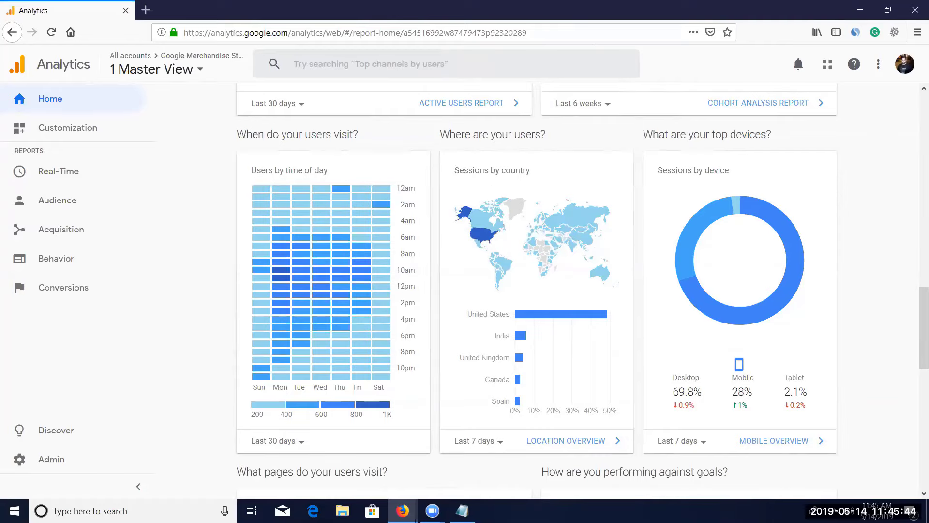
{"action": "left_click_drag", "start_coordinate": [489, 172], "coordinate": [455, 171]}
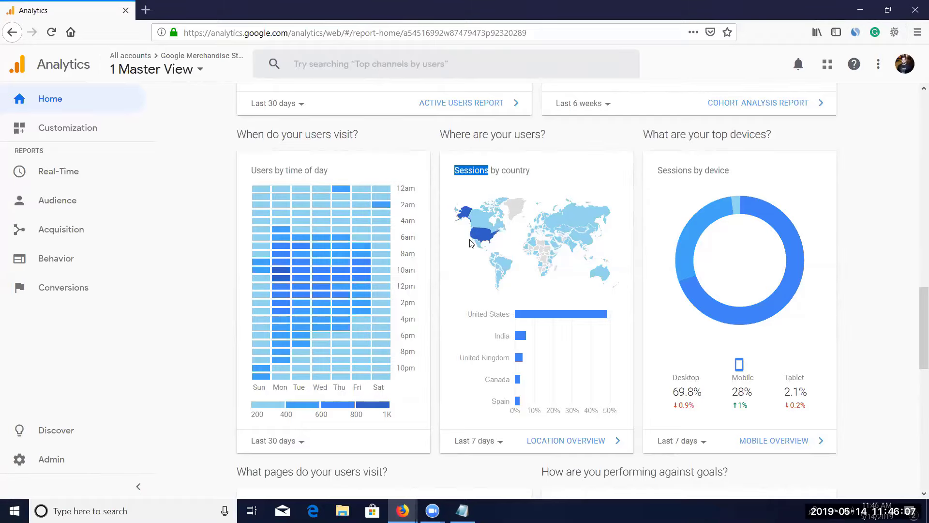
Examine the most visited pages list, highlighting the men's t-shirts page entry
{"action": "scroll", "coordinate": [538, 257], "scroll_direction": "down", "scroll_amount": 2}
{"action": "scroll", "coordinate": [600, 265], "scroll_direction": "up", "scroll_amount": 2}
{"action": "scroll", "coordinate": [316, 277], "scroll_direction": "down", "scroll_amount": 4}
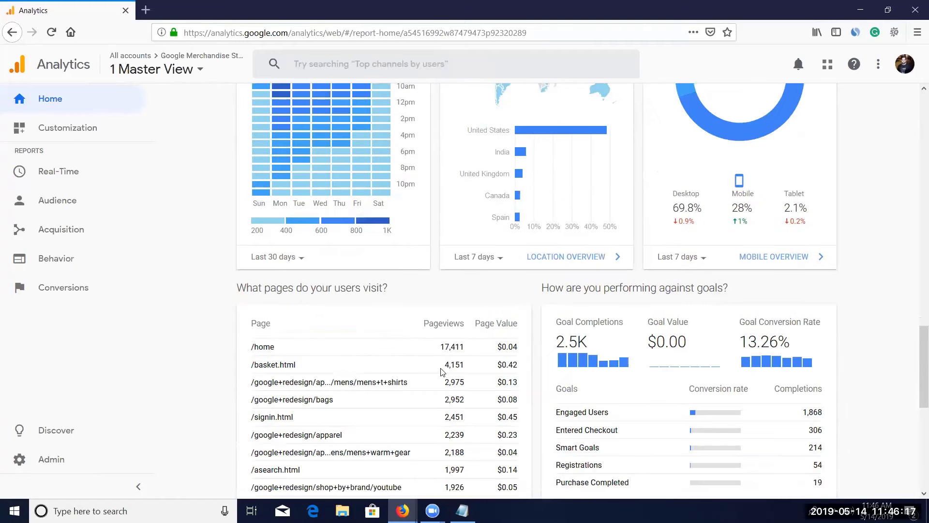
{"action": "scroll", "coordinate": [352, 217], "scroll_direction": "down", "scroll_amount": 2}
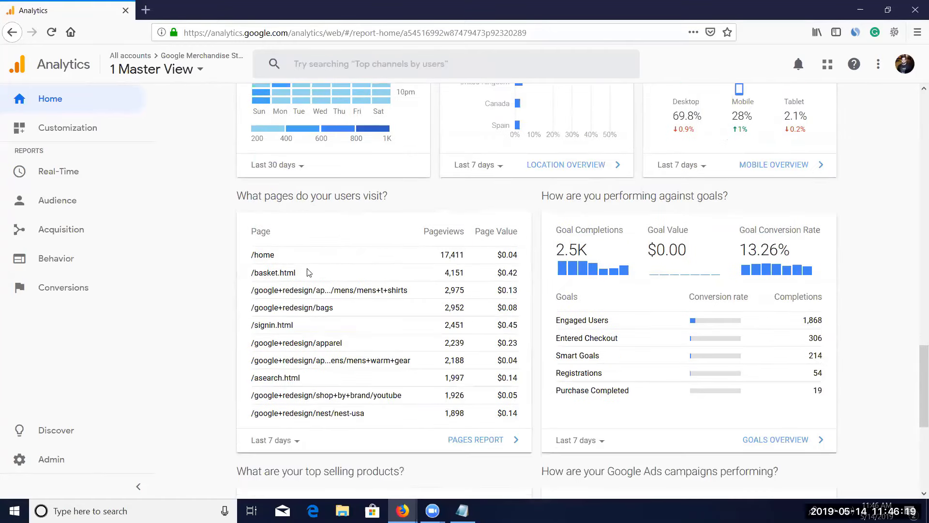
{"action": "left_click_drag", "start_coordinate": [265, 255], "coordinate": [259, 255]}
{"action": "left_click_drag", "start_coordinate": [372, 273], "coordinate": [274, 290]}
{"action": "left_click_drag", "start_coordinate": [384, 290], "coordinate": [383, 290]}
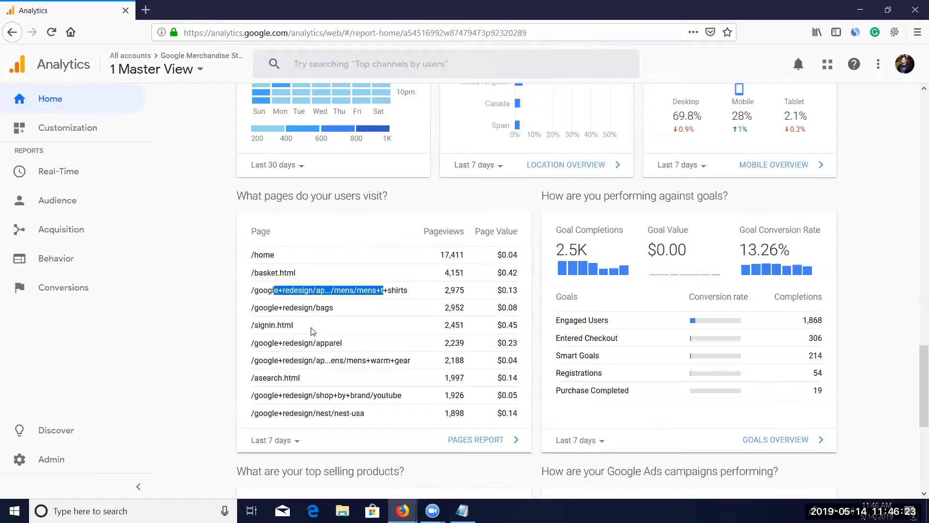
Look over the top selling products and Google Ads campaign cards, and return to the goal performance card
{"action": "scroll", "coordinate": [298, 338], "scroll_direction": "down", "scroll_amount": 2}
{"action": "scroll", "coordinate": [300, 336], "scroll_direction": "down", "scroll_amount": 3}
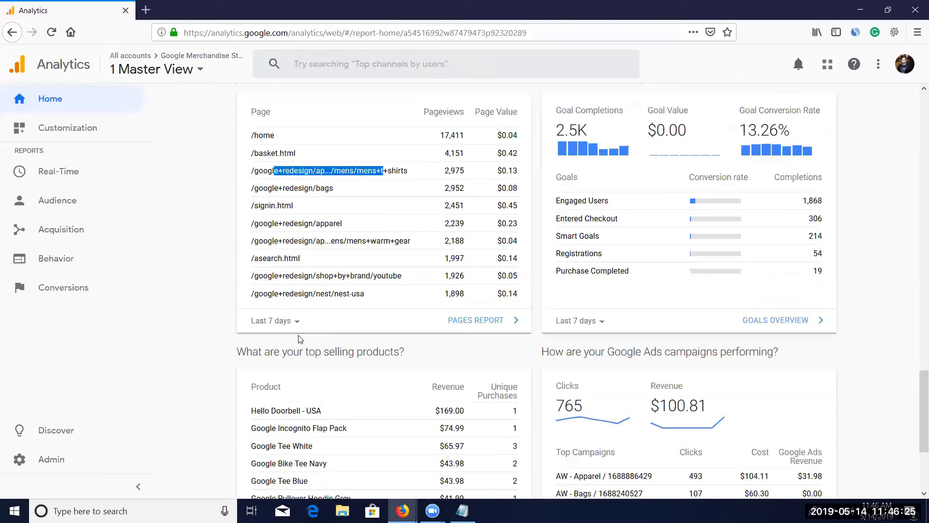
{"action": "scroll", "coordinate": [301, 335], "scroll_direction": "up", "scroll_amount": 2}
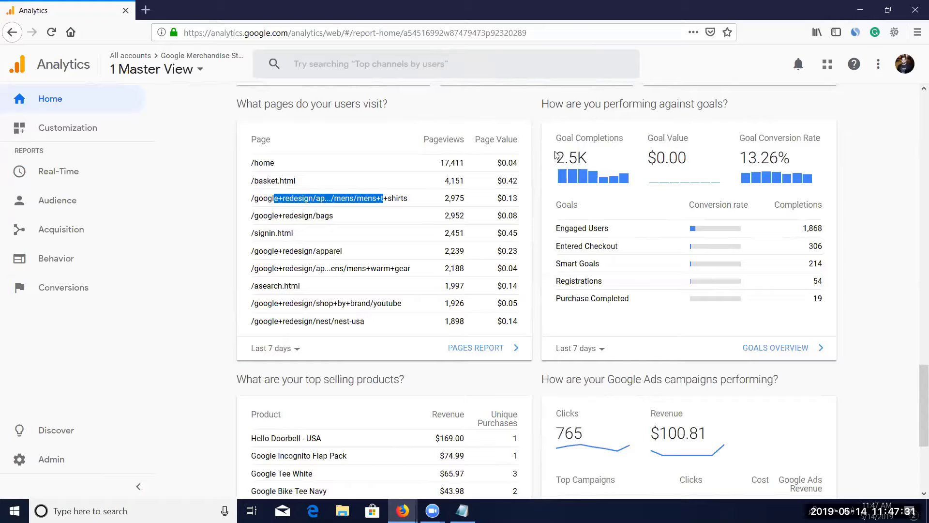
Examine the goal performance card, highlighting the Goal Completions figure
{"action": "mouse_move", "coordinate": [556, 156]}
{"action": "left_mouse_down"}
{"action": "mouse_move", "coordinate": [600, 159]}
{"action": "mouse_move", "coordinate": [557, 159]}
{"action": "left_mouse_up"}
{"action": "left_click", "coordinate": [595, 160]}
{"action": "left_click", "coordinate": [580, 160]}
{"action": "left_click", "coordinate": [558, 162]}
{"action": "left_click", "coordinate": [600, 159]}
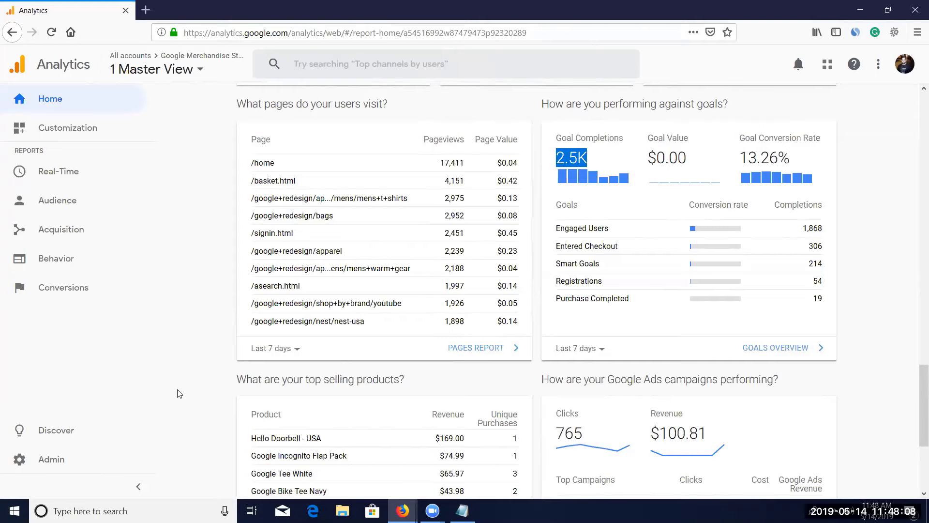
Examine the top selling products card, highlighting the Hello Doorbell - USA entry and the Google Tee White revenue
{"action": "scroll", "coordinate": [177, 391], "scroll_direction": "down", "scroll_amount": 1}
{"action": "scroll", "coordinate": [177, 387], "scroll_direction": "down", "scroll_amount": 2}
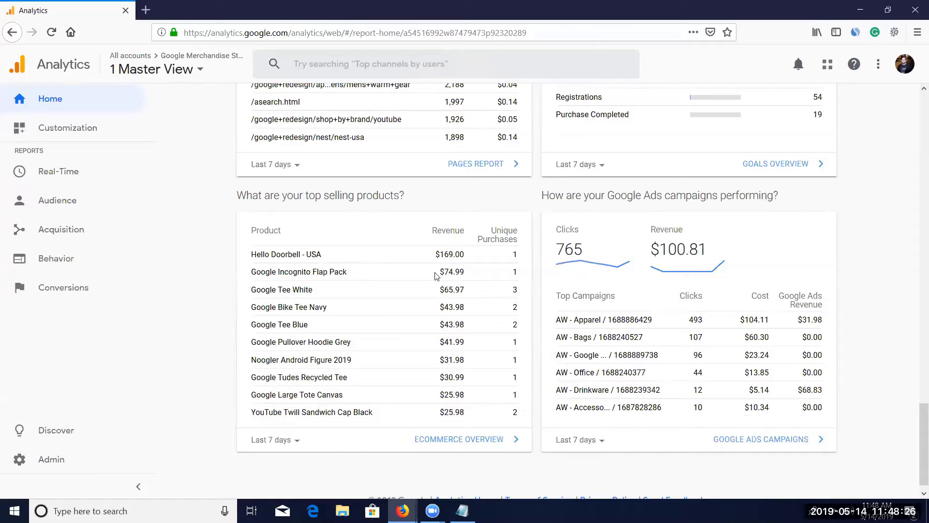
{"action": "scroll", "coordinate": [278, 397], "scroll_direction": "down", "scroll_amount": 1}
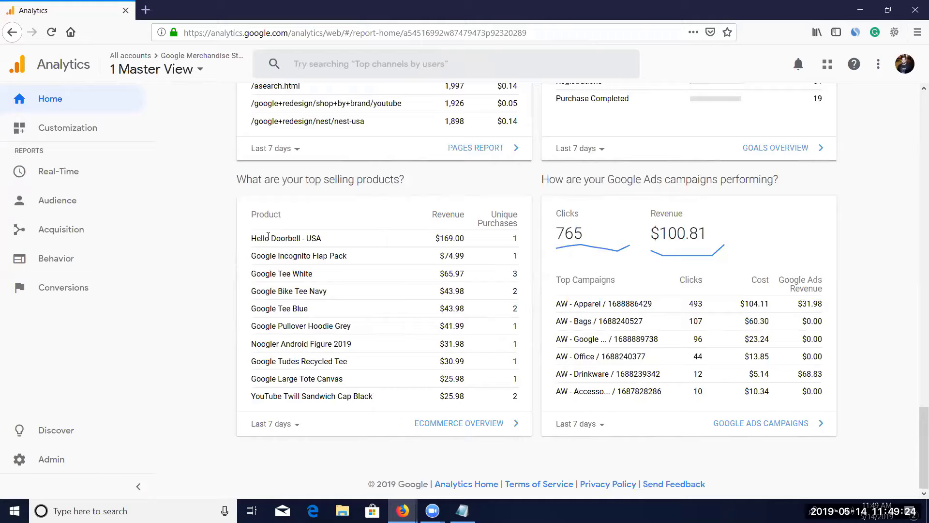
{"action": "left_click_drag", "start_coordinate": [261, 238], "coordinate": [321, 239]}
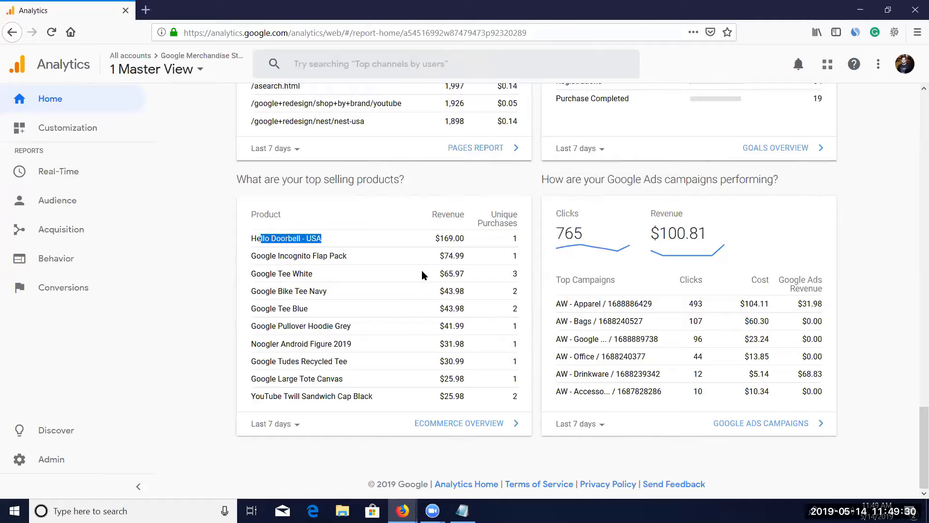
{"action": "left_click", "coordinate": [454, 239]}
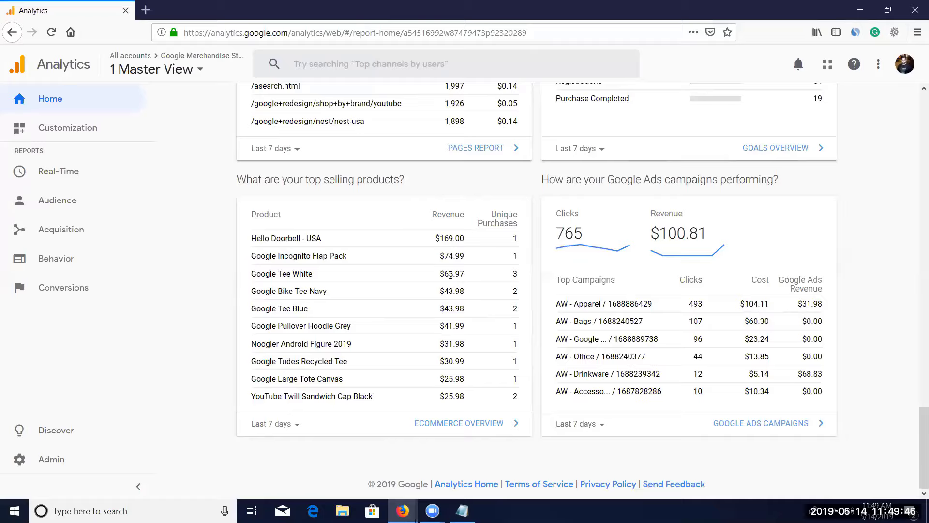
{"action": "left_click_drag", "start_coordinate": [438, 274], "coordinate": [464, 276]}
{"action": "scroll", "coordinate": [393, 382], "scroll_direction": "up", "scroll_amount": 3}
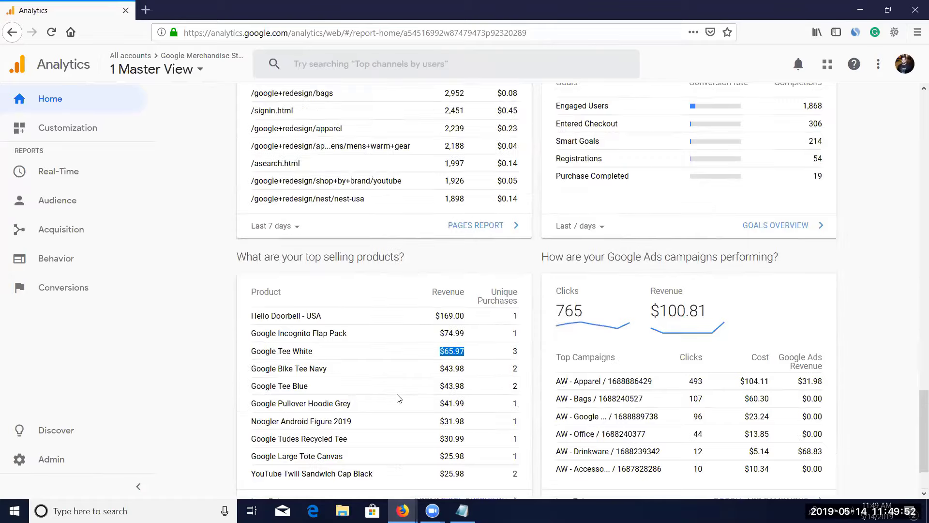
{"action": "scroll", "coordinate": [618, 245], "scroll_direction": "down", "scroll_amount": 2}
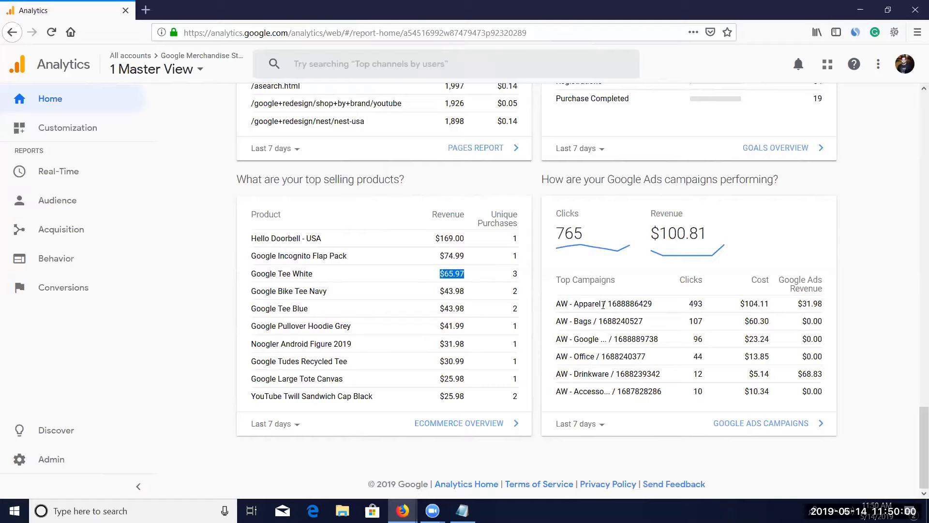
Examine the Google Ads campaigns card, highlighting the Apparel campaign's clicks and cost and the Bags campaign's figures
{"action": "left_click_drag", "start_coordinate": [560, 304], "coordinate": [701, 304]}
{"action": "left_click_drag", "start_coordinate": [740, 303], "coordinate": [763, 312]}
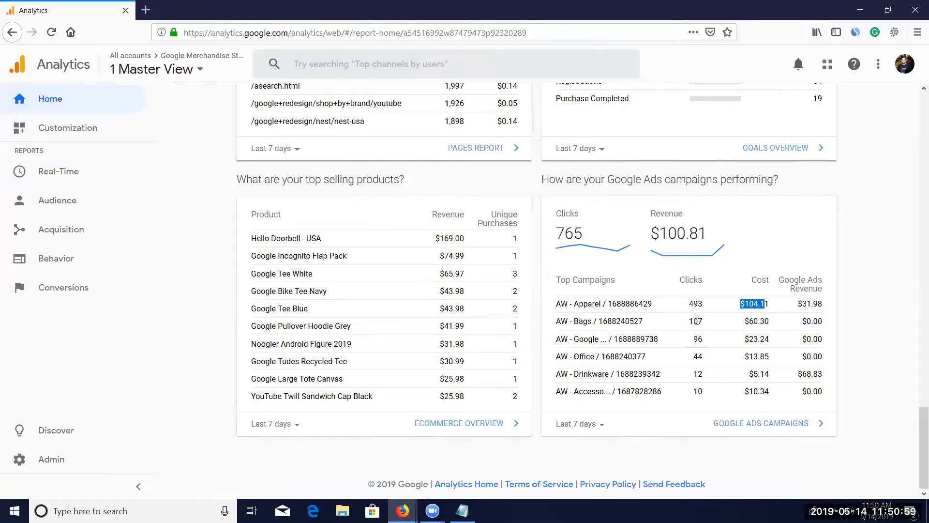
{"action": "left_click_drag", "start_coordinate": [749, 321], "coordinate": [866, 346]}
{"action": "left_click", "coordinate": [824, 325]}
{"action": "left_click_drag", "start_coordinate": [783, 322], "coordinate": [663, 331]}
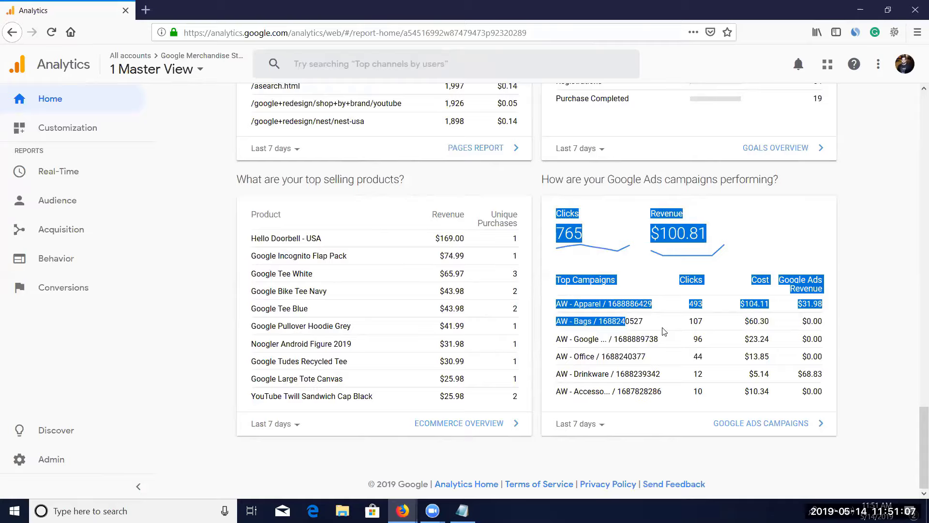
{"action": "left_click", "coordinate": [826, 333]}
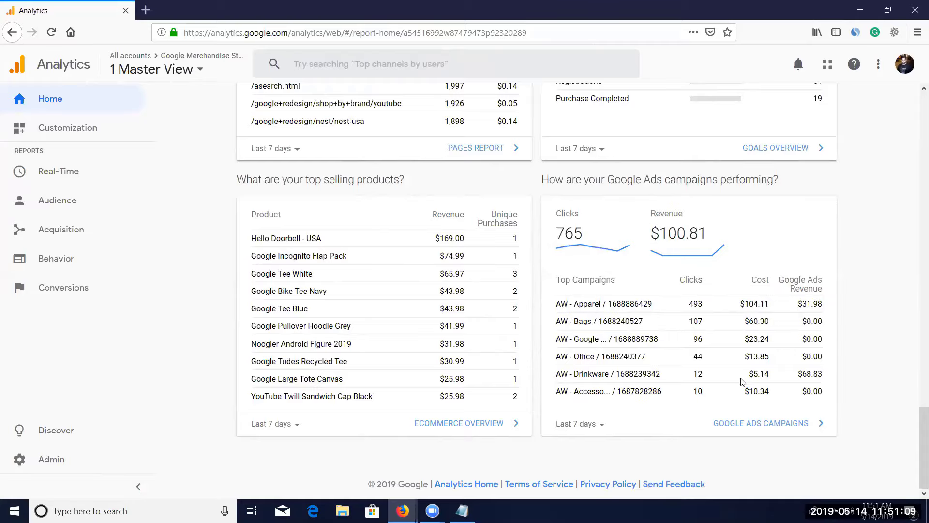